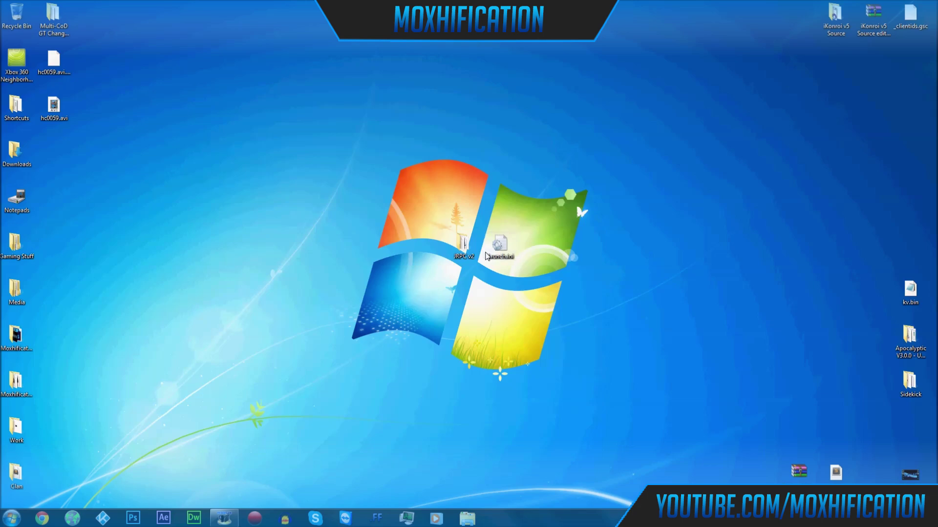
# - Open launch.ini and the JRPC v2 folder side by side, and go to the [Plugins] section of launch.ini
pyautogui.doubleClick(500, 249)
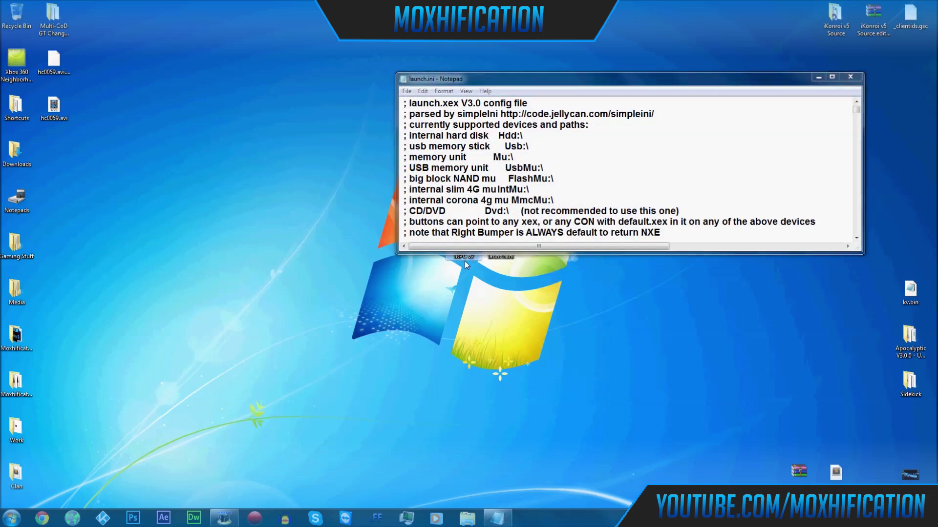
pyautogui.doubleClick(468, 260)
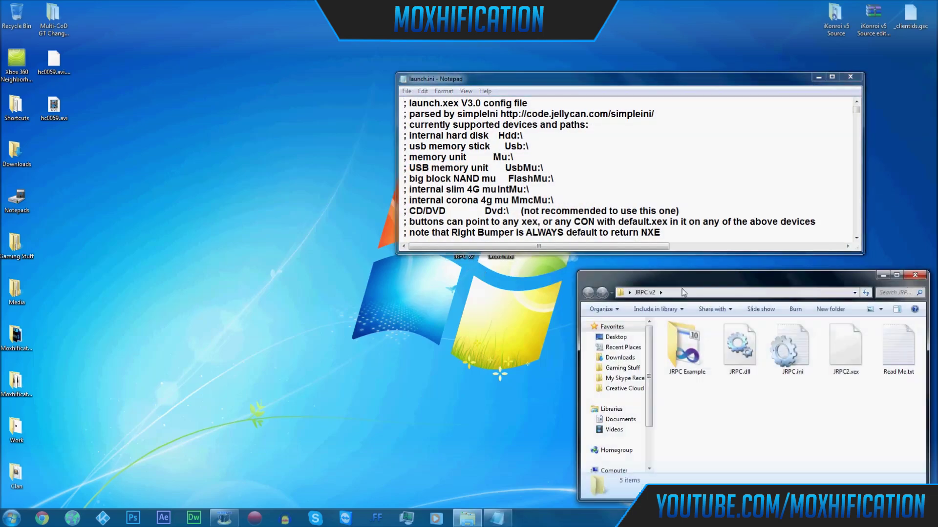
pyautogui.moveTo(691, 288); pyautogui.dragTo(150, 167)
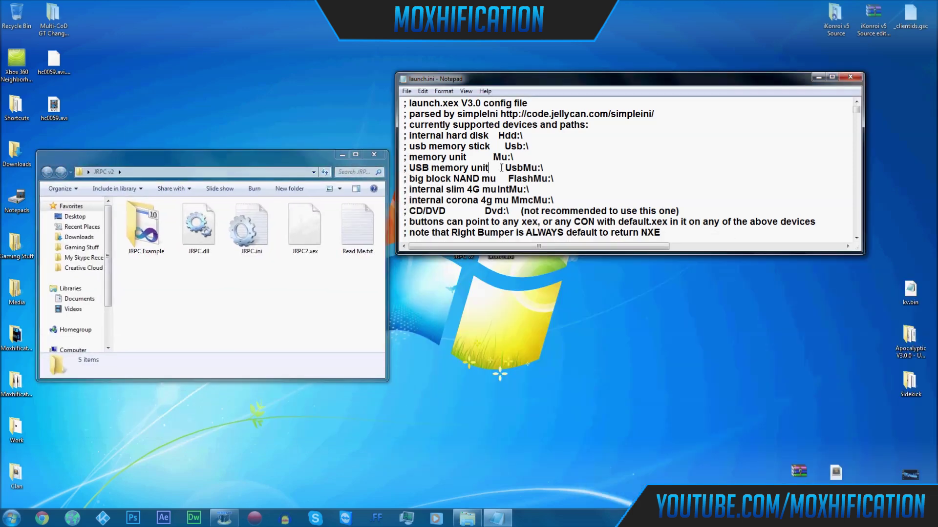
pyautogui.scroll(-1, 464, 173)
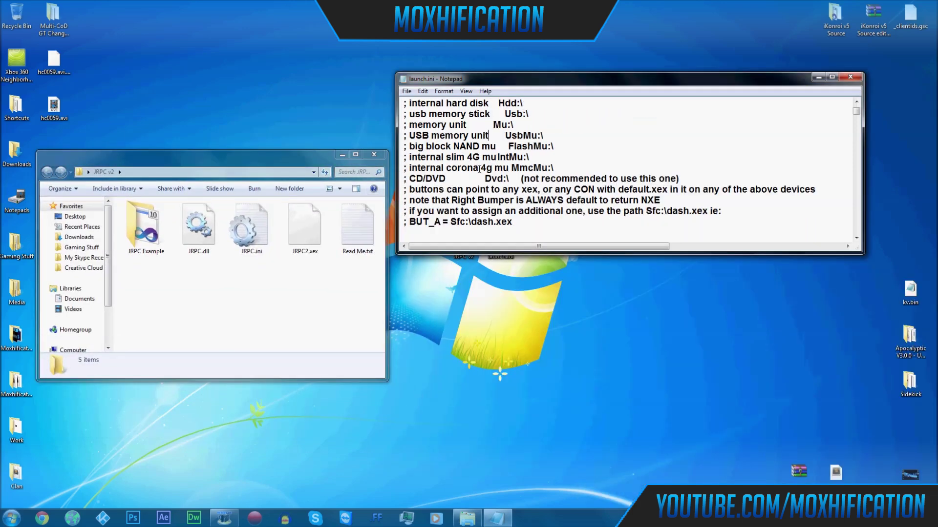
pyautogui.scroll(-15, 478, 168)
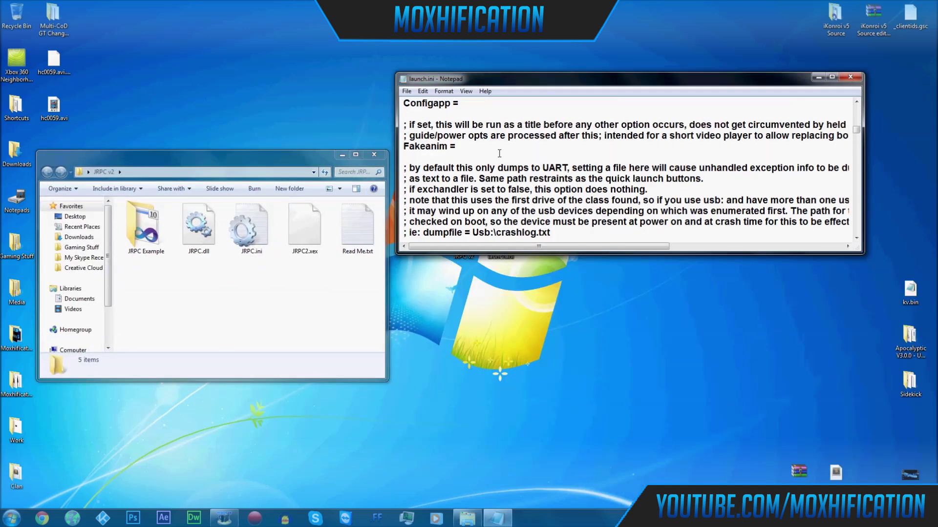
pyautogui.scroll(-4, 499, 153)
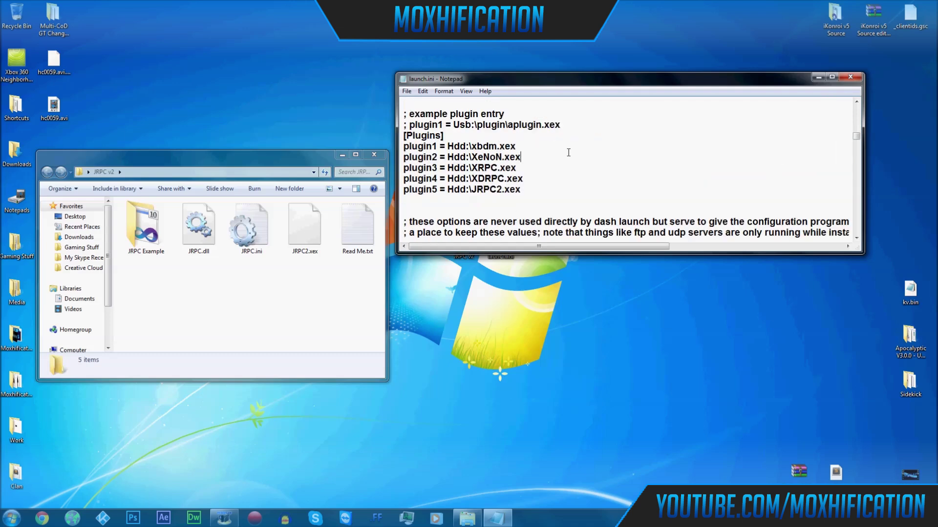
# - Examine the plugin2 to plugin5 entries in the [Plugins] section of launch.ini, especially the JRPC2.xex path
pyautogui.moveTo(529, 159); pyautogui.dragTo(472, 156)
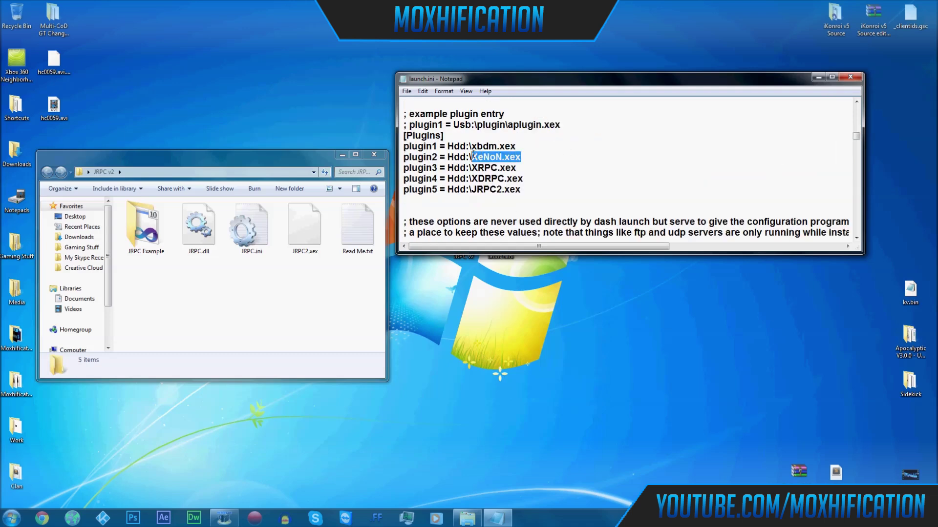
pyautogui.moveTo(521, 156); pyautogui.dragTo(545, 149)
pyautogui.click(532, 149)
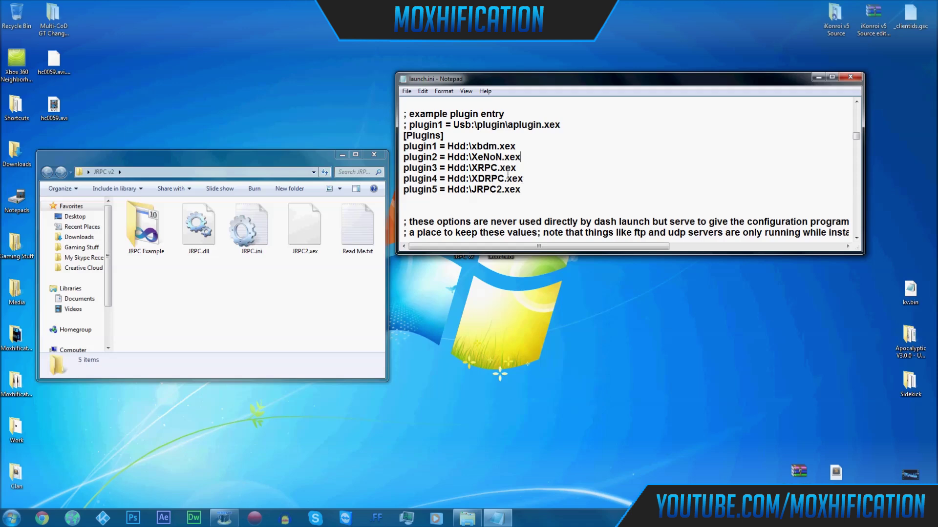
pyautogui.moveTo(516, 167); pyautogui.dragTo(474, 168)
pyautogui.click(472, 168)
pyautogui.moveTo(542, 191); pyautogui.dragTo(459, 157)
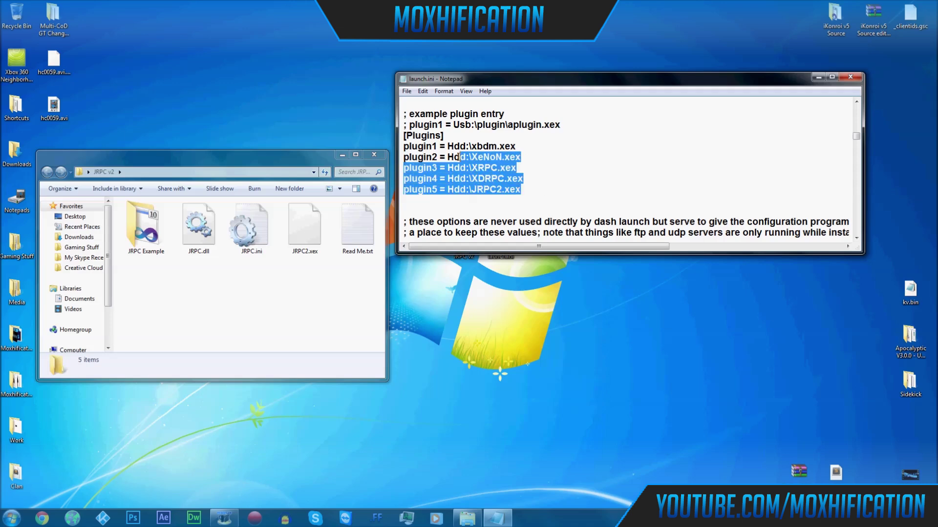
pyautogui.click(523, 179)
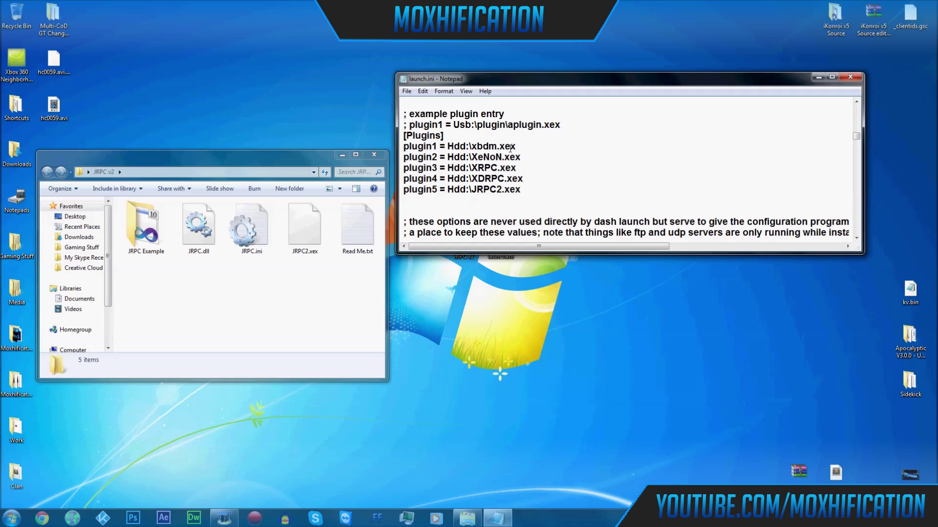
pyautogui.moveTo(527, 190); pyautogui.dragTo(471, 185)
pyautogui.moveTo(536, 193); pyautogui.dragTo(430, 189)
pyautogui.click(433, 178)
pyautogui.moveTo(535, 188); pyautogui.dragTo(471, 189)
pyautogui.click(477, 189)
# - Open the JTAG console's Retail Hard Drive Emulation (HDD:) in Xbox 360 Neighborhood and find the JRPC files in its root
pyautogui.doubleClick(16, 61)
pyautogui.doubleClick(272, 222)
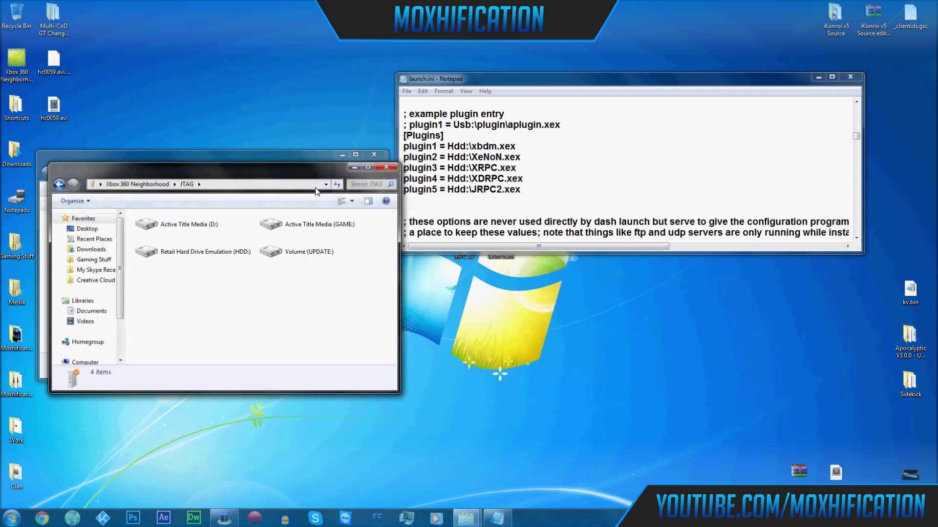
pyautogui.moveTo(273, 170); pyautogui.dragTo(723, 253)
pyautogui.doubleClick(634, 338)
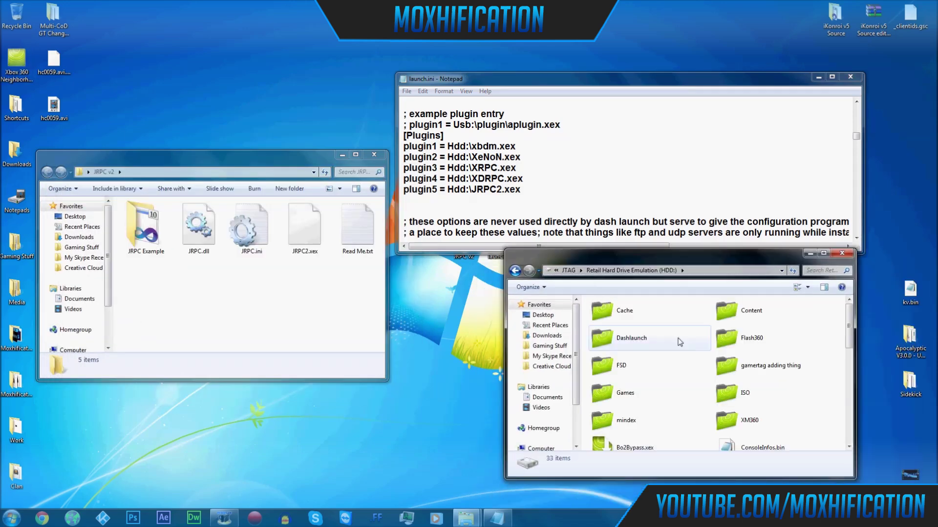
pyautogui.doubleClick(653, 394)
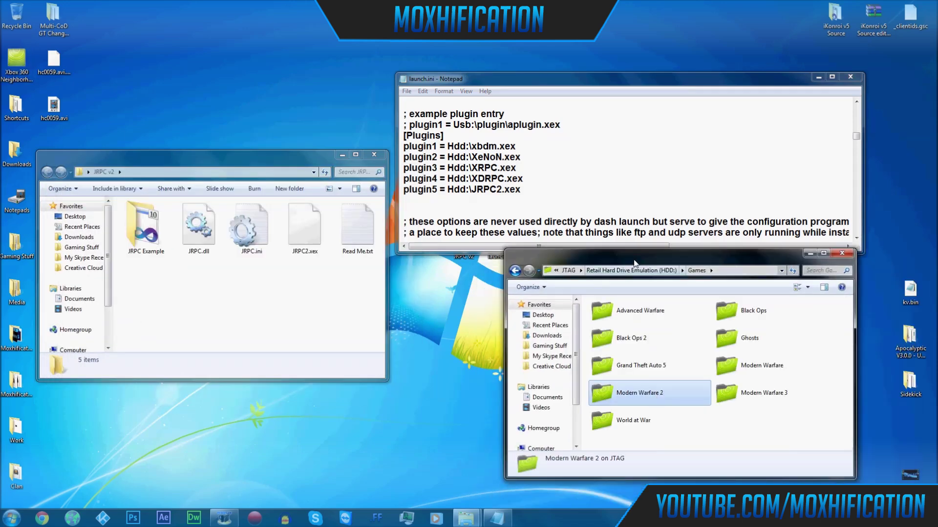
pyautogui.press('BackSpace')
pyautogui.scroll(-5, 655, 394)
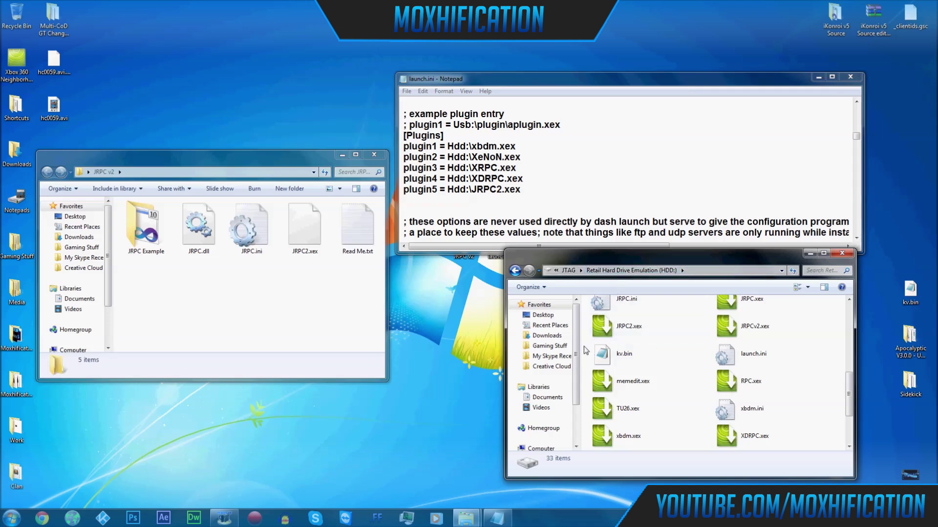
pyautogui.scroll(2, 665, 360)
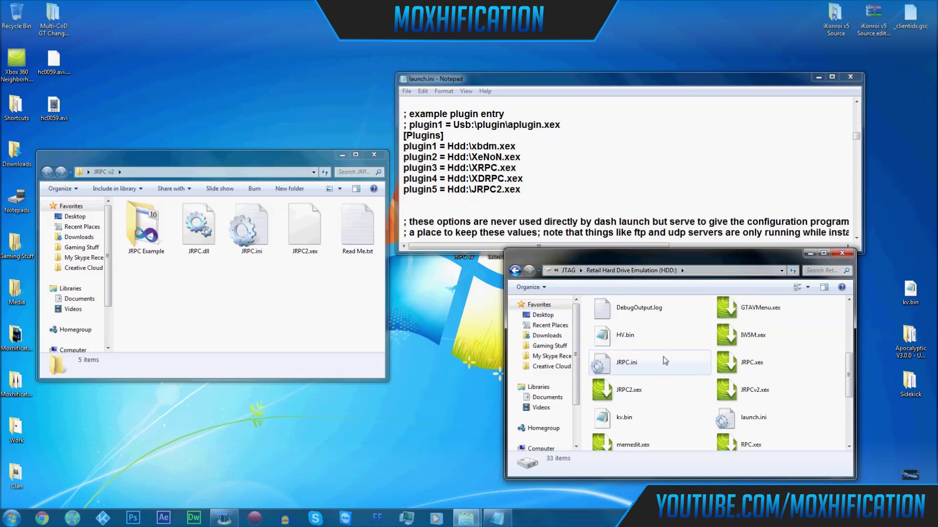
# - Check the JRPC2.xex plugin5 entry in launch.ini, then save and close the file
pyautogui.click(528, 191)
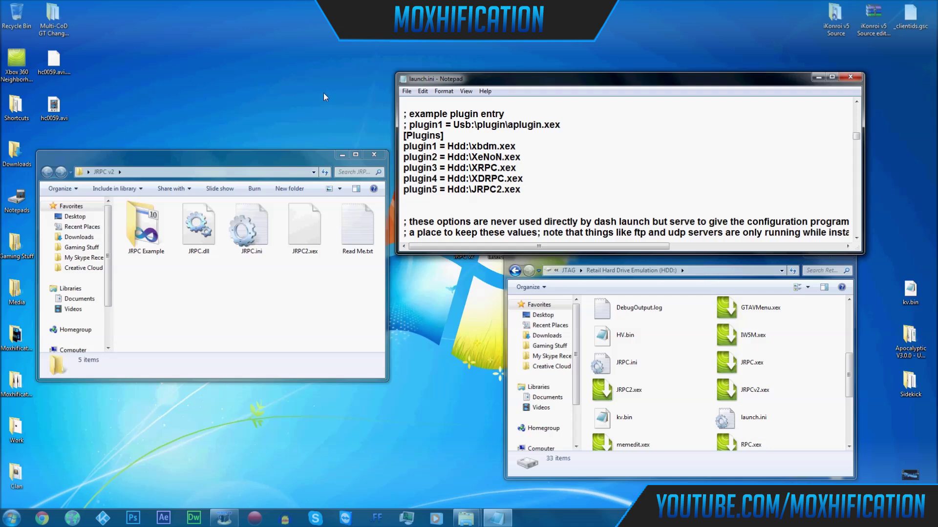
pyautogui.moveTo(521, 191); pyautogui.dragTo(476, 189)
pyautogui.click(544, 190)
pyautogui.click(406, 92)
pyautogui.click(425, 126)
pyautogui.click(850, 77)
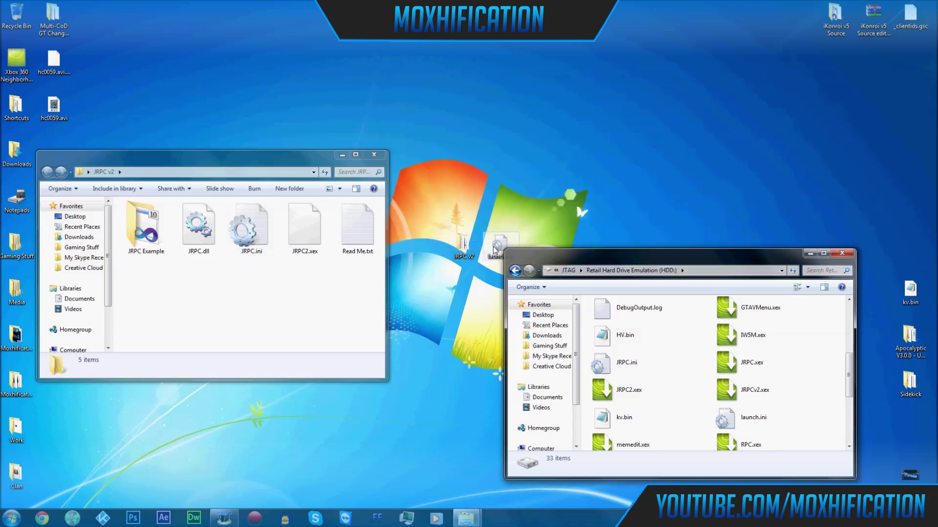
# - Copy launch.ini and JRPC2.xex to the root of the console's HDD, replacing the existing files
pyautogui.moveTo(499, 243); pyautogui.dragTo(582, 364)
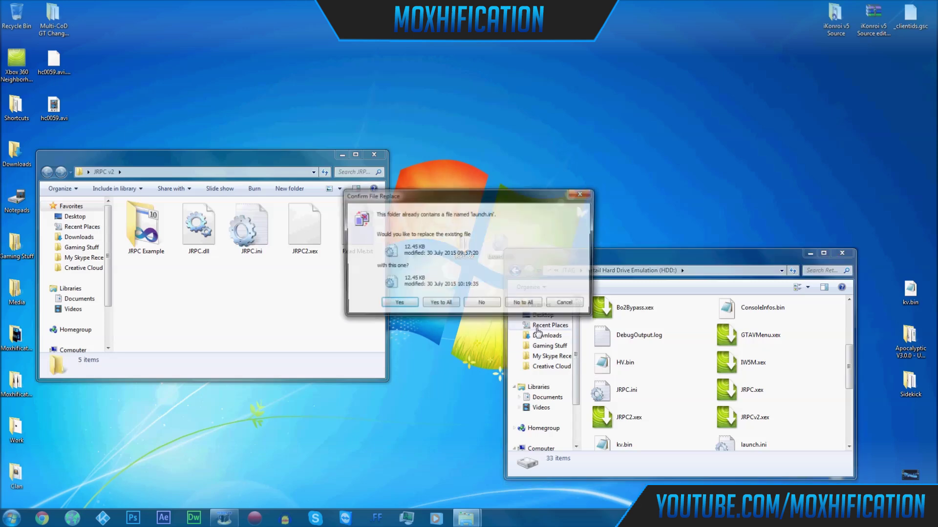
pyautogui.click(391, 303)
pyautogui.moveTo(298, 237); pyautogui.dragTo(586, 353)
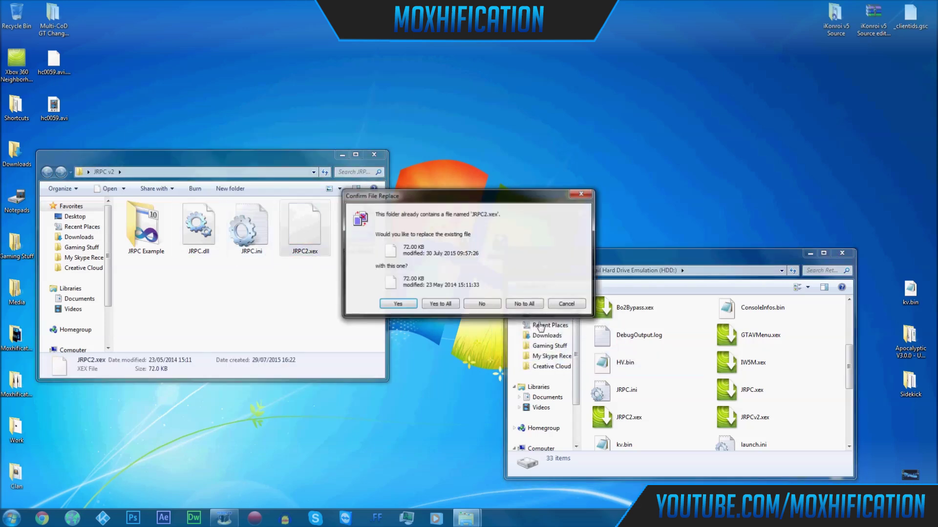
pyautogui.click(442, 305)
pyautogui.click(261, 276)
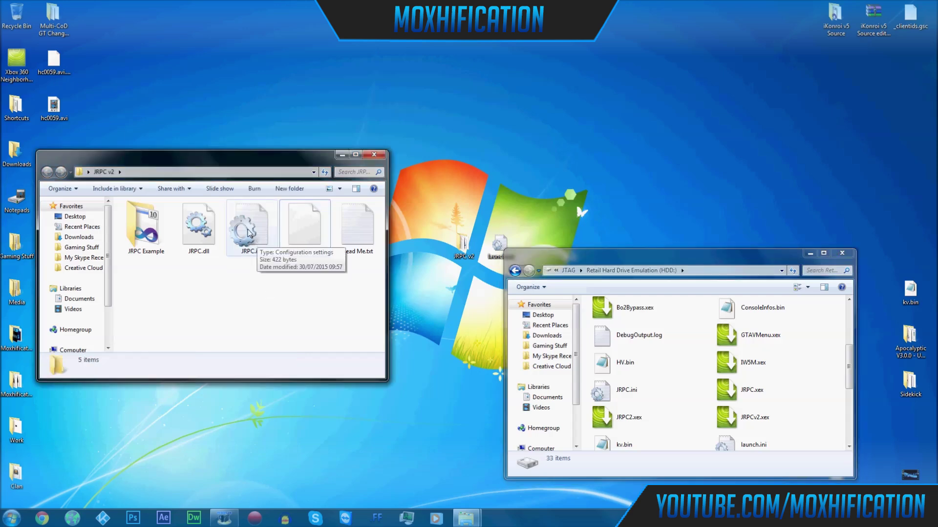
# - Open JRPC.ini from the JRPC v2 folder and examine its Settings and Plugins sections
pyautogui.doubleClick(259, 242)
pyautogui.scroll(-2, 491, 195)
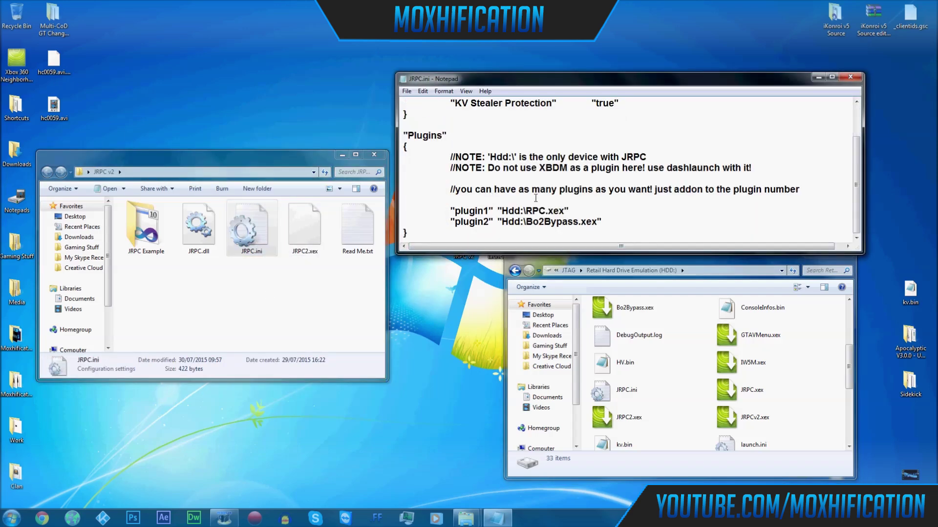
pyautogui.scroll(2, 529, 158)
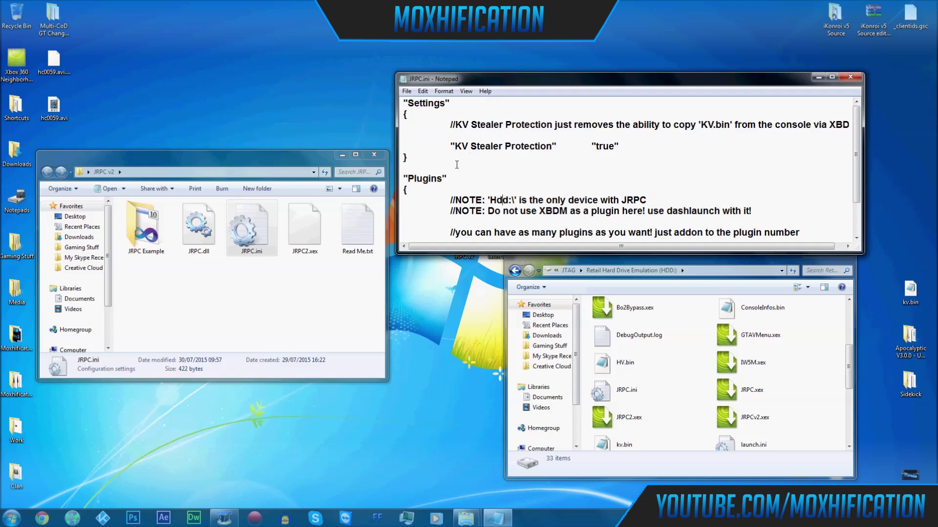
pyautogui.scroll(-2, 443, 172)
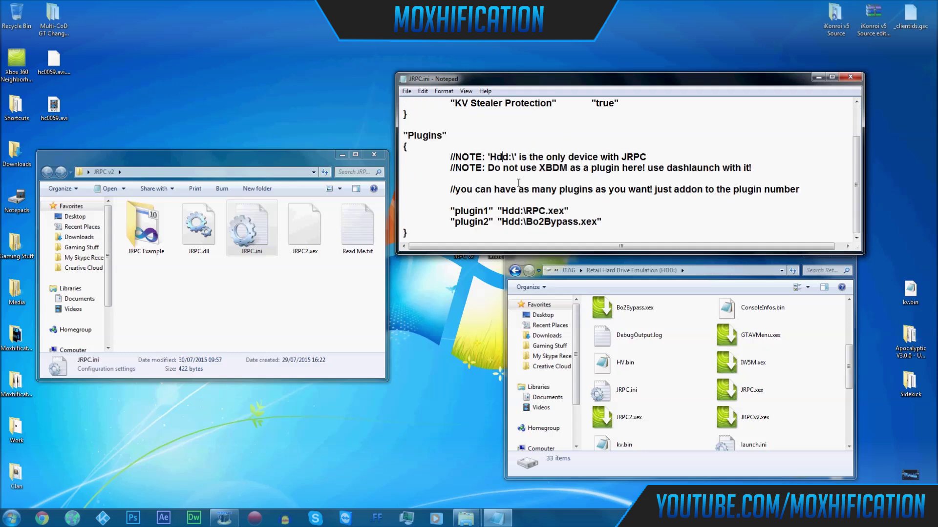
pyautogui.scroll(2, 518, 183)
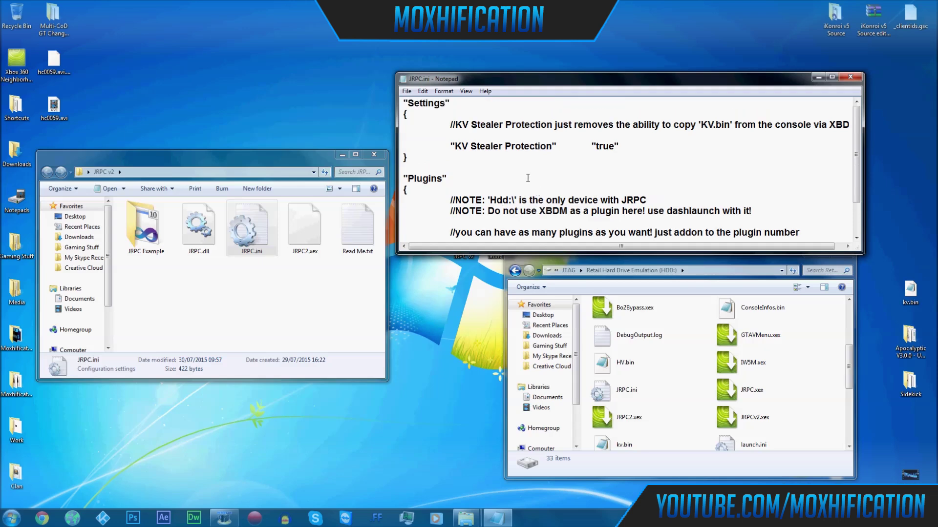
pyautogui.scroll(-2, 508, 166)
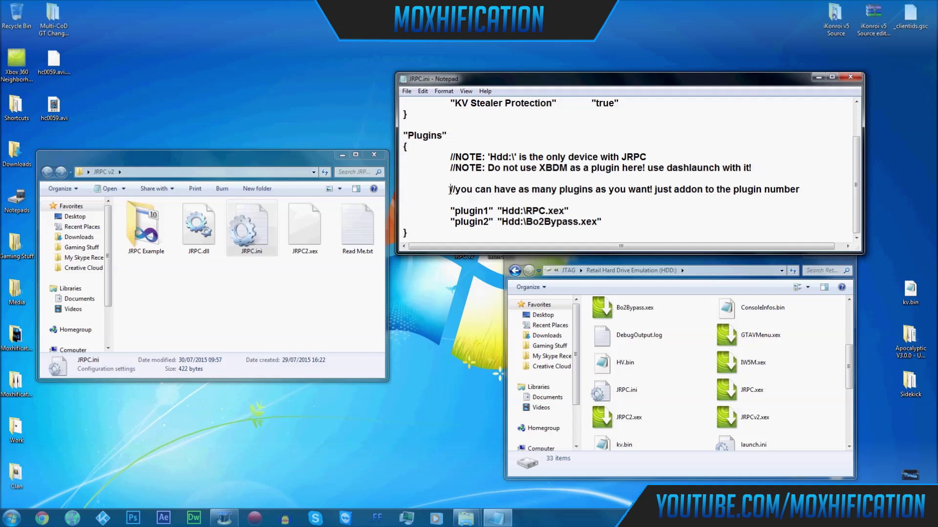
pyautogui.moveTo(448, 189); pyautogui.dragTo(552, 189)
pyautogui.click(558, 189)
# - Add a "plugin3" entry with the path "Hdd:\GTAVMenu.xex" below plugin2 in JRPC.ini
pyautogui.click(645, 219)
pyautogui.press('Return')
pyautogui.write('"plugin3"  "Hdd:')
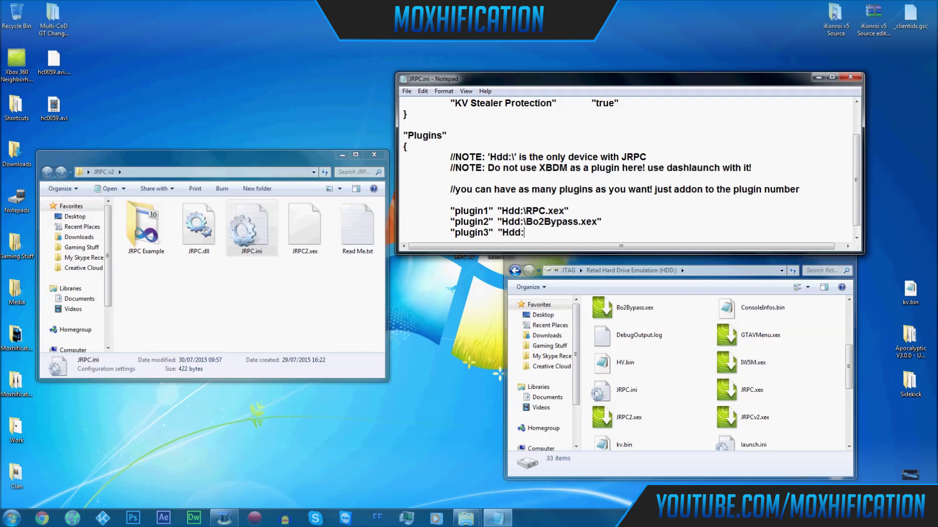
pyautogui.press('super')
pyautogui.write('\\')
pyautogui.press('Escape')
pyautogui.write('\\GTAVMenu.xex"')
# - Delete the example plugin3 line from the Plugins section of JRPC.ini
pyautogui.keyDown('shift'); pyautogui.click(606, 222); pyautogui.keyUp('shift')
pyautogui.press('BackSpace')
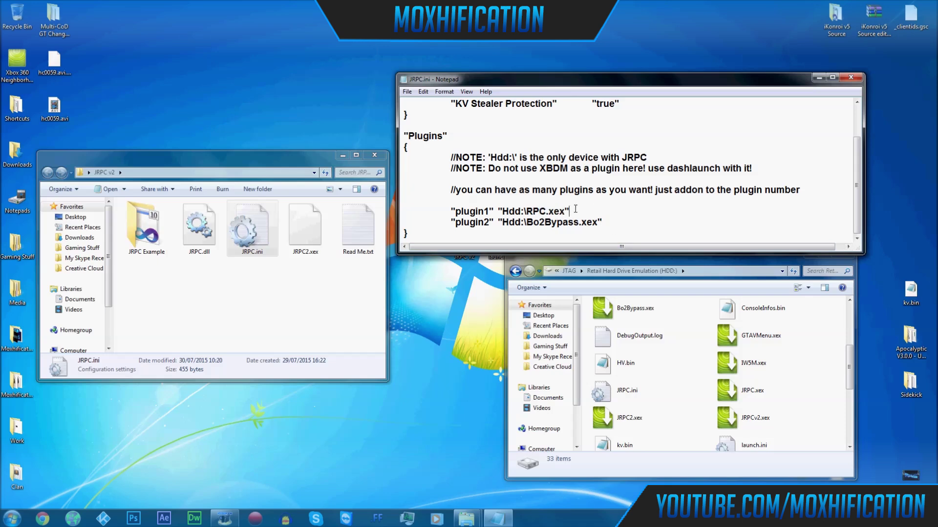
pyautogui.press('Up')
# - Examine the KV Stealer Protection setting and its value in the Settings section of JRPC.ini
pyautogui.scroll(2, 572, 189)
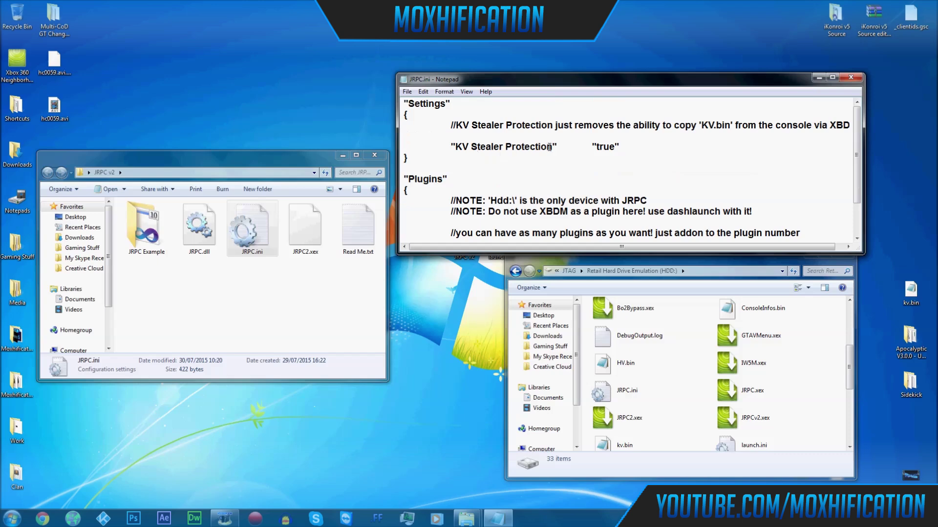
pyautogui.moveTo(548, 147); pyautogui.dragTo(491, 147)
pyautogui.click(601, 142)
pyautogui.doubleClick(603, 147)
pyautogui.click(596, 146)
pyautogui.moveTo(618, 146); pyautogui.dragTo(597, 146)
pyautogui.click(596, 146)
# - Save JRPC.ini and close it
pyautogui.click(411, 94)
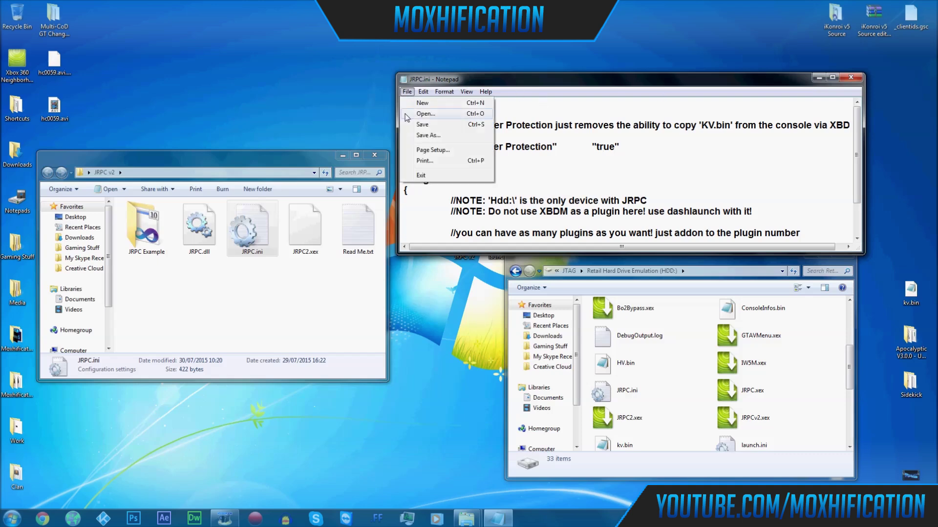
pyautogui.click(425, 124)
pyautogui.click(851, 77)
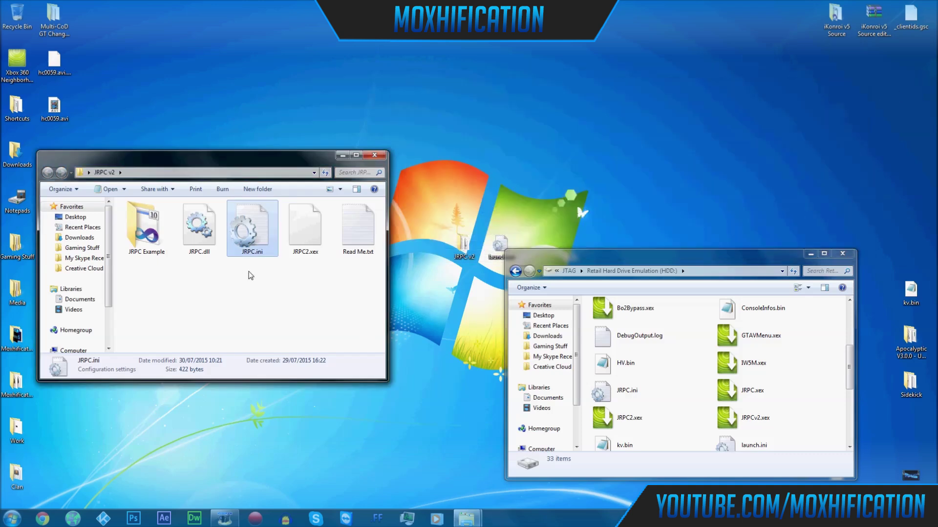
# - Copy JRPC.ini to the root of the console's HDD, replacing the existing file, and close both folder windows
pyautogui.moveTo(251, 241); pyautogui.dragTo(587, 388)
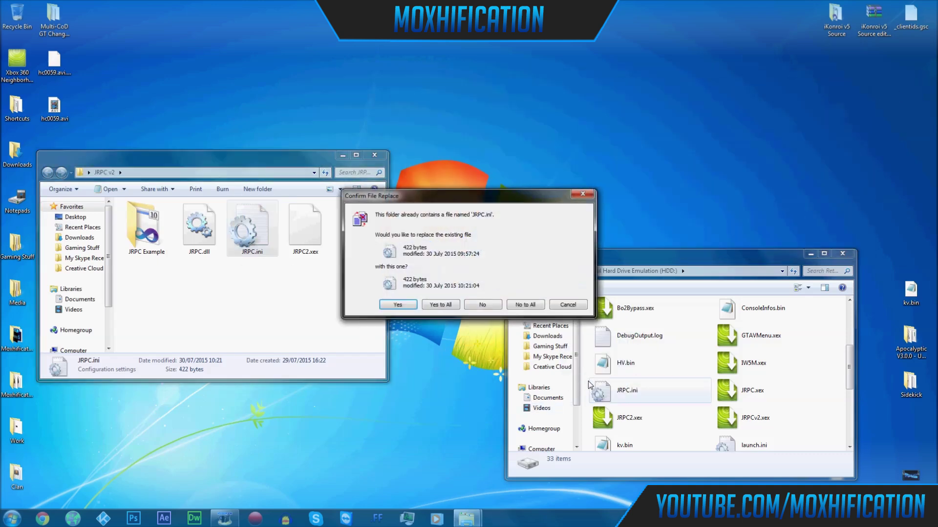
pyautogui.click(439, 305)
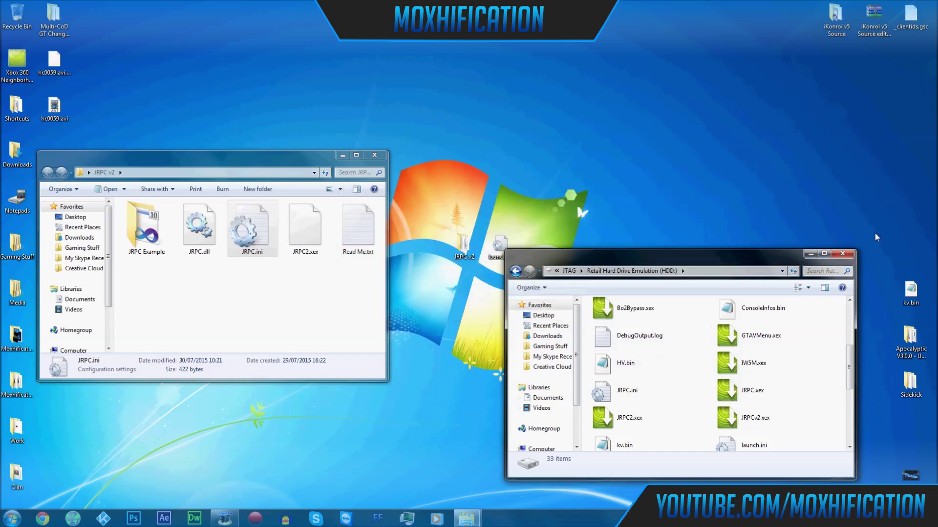
pyautogui.click(847, 256)
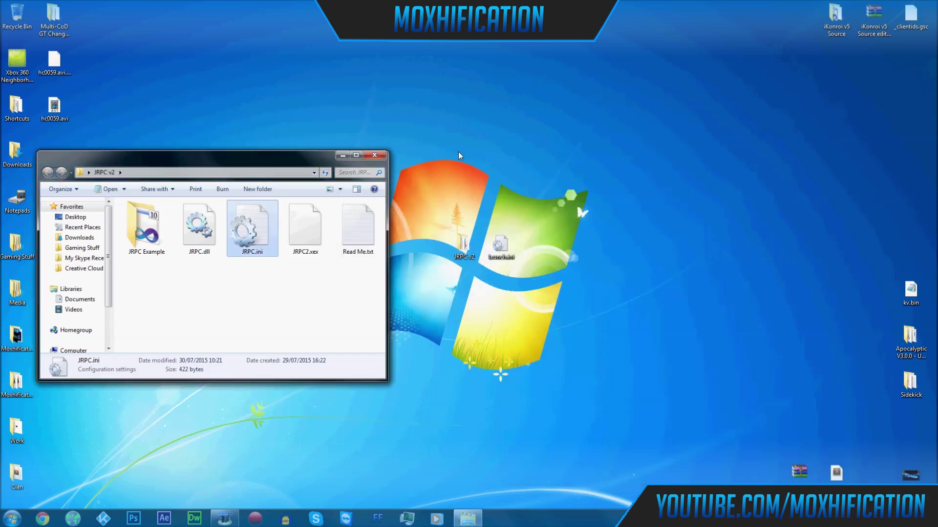
pyautogui.click(374, 155)
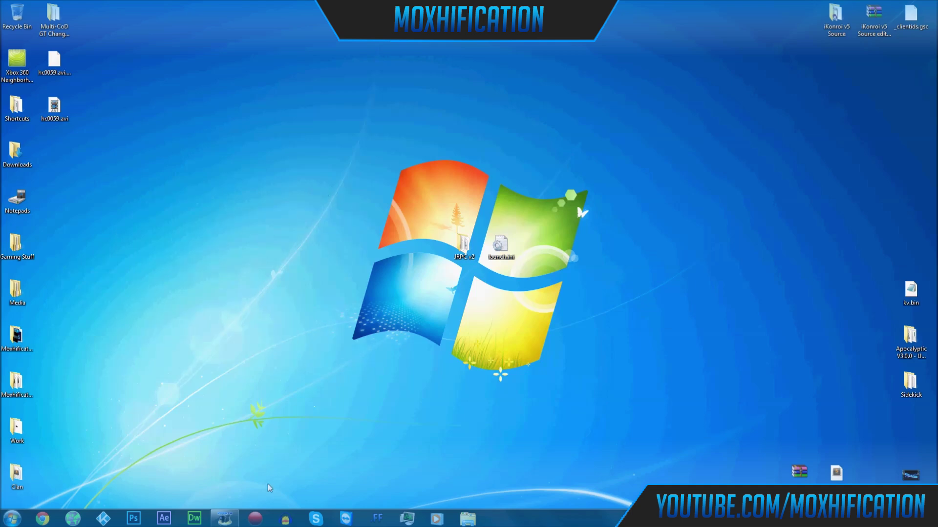
# - Switch to Hauppauge Capture to view the console's video feed
pyautogui.click(263, 520)
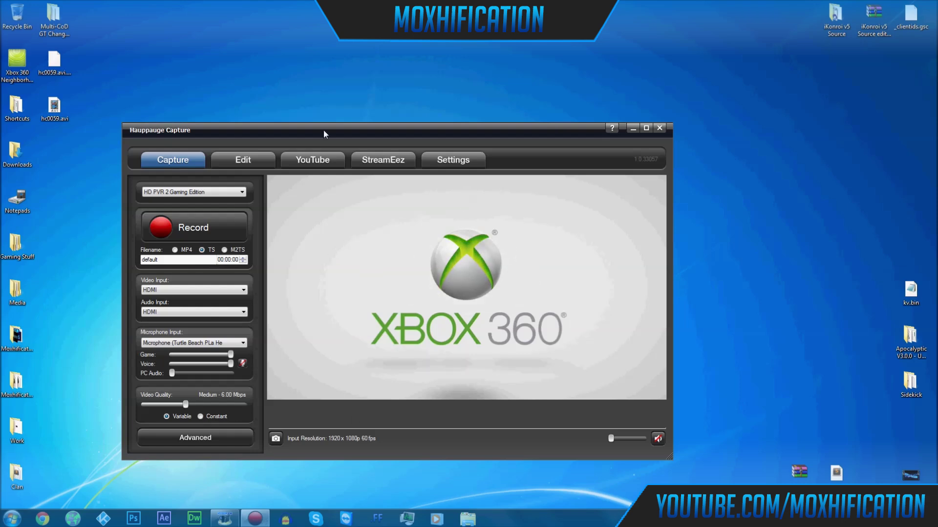
# - Open the JTAG console in Xbox 360 Neighborhood and place its folder window beside the capture window
pyautogui.moveTo(324, 130); pyautogui.dragTo(588, 177)
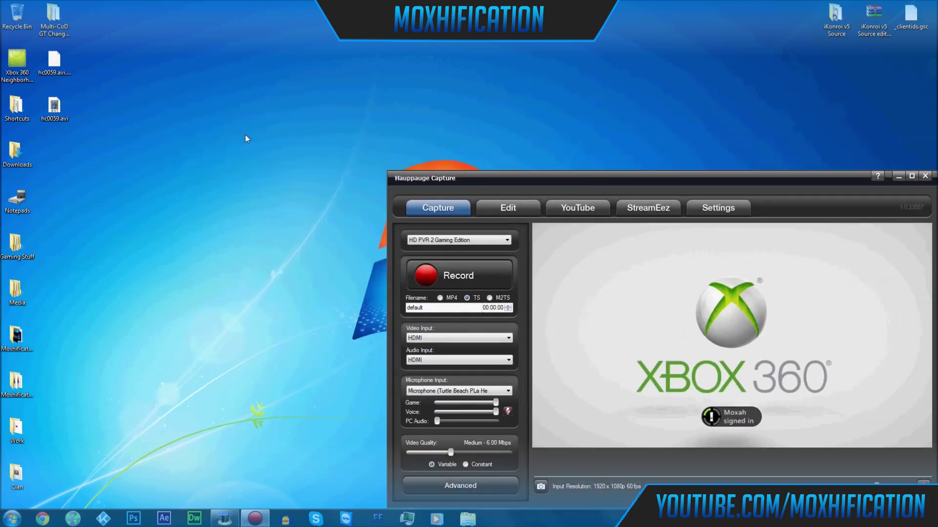
pyautogui.doubleClick(17, 59)
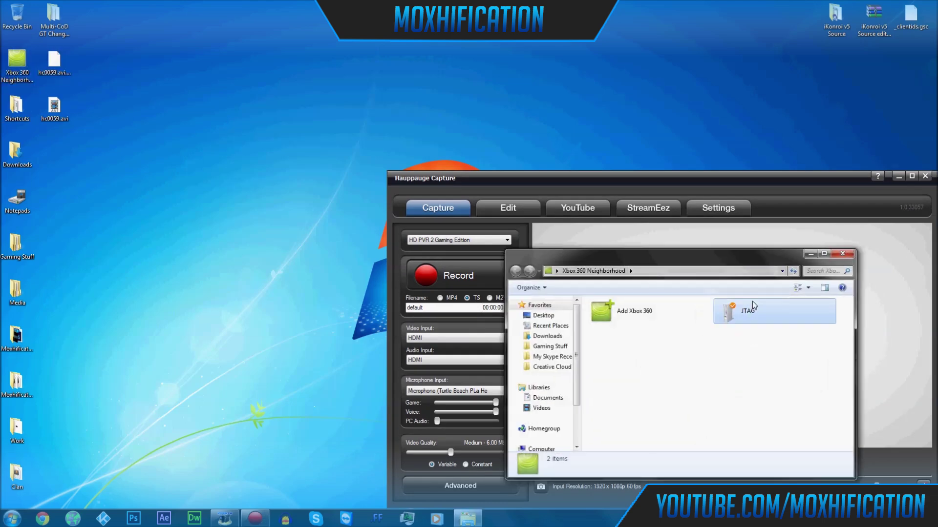
pyautogui.doubleClick(752, 306)
pyautogui.moveTo(662, 261); pyautogui.dragTo(200, 160)
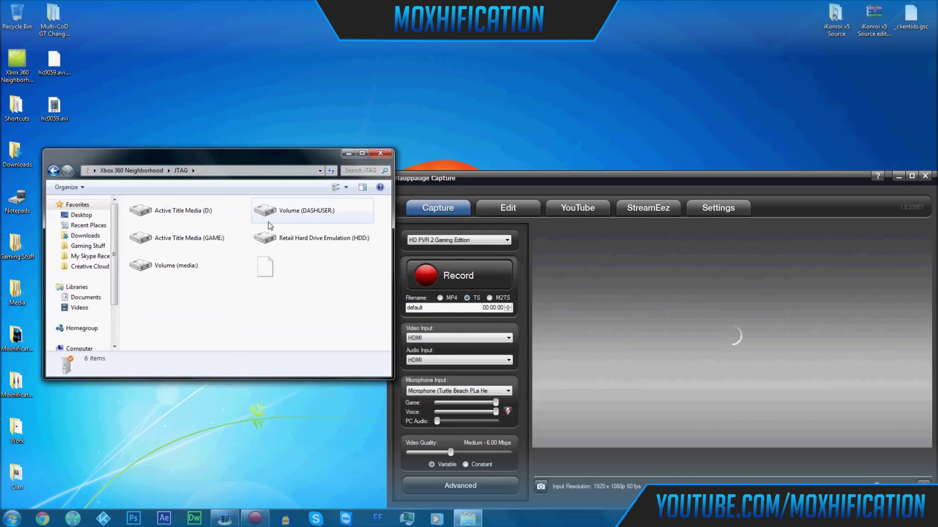
# - Open the Black Ops 2 folder inside Games on the console's Retail Hard Drive Emulation (HDD:)
pyautogui.click(274, 237)
pyautogui.doubleClick(275, 237)
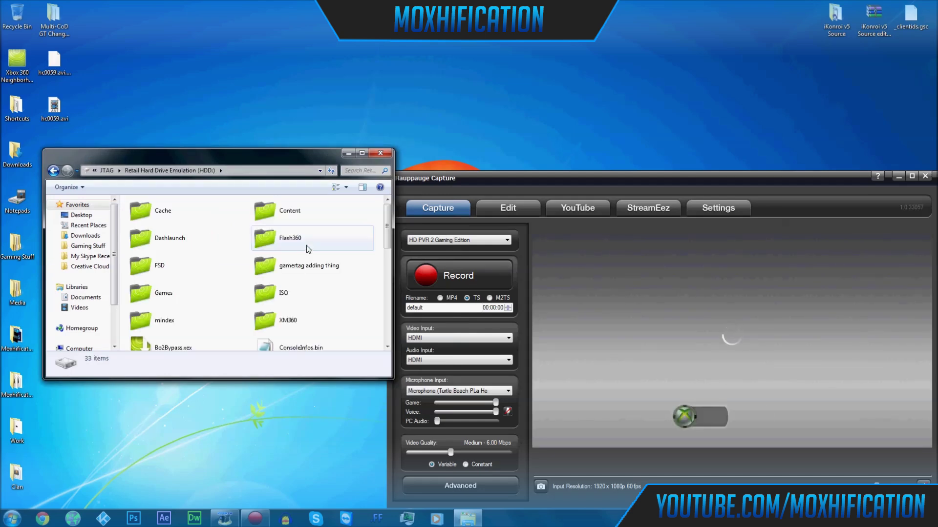
pyautogui.doubleClick(216, 306)
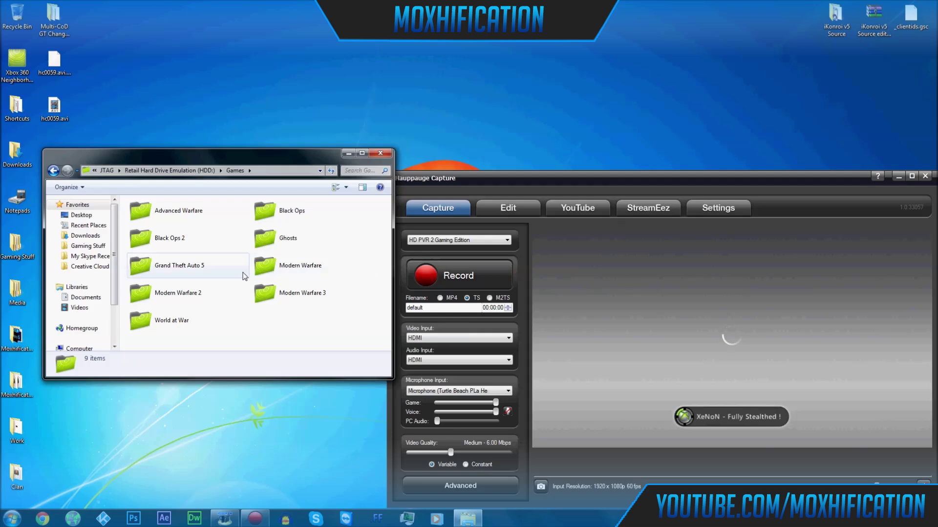
pyautogui.doubleClick(183, 238)
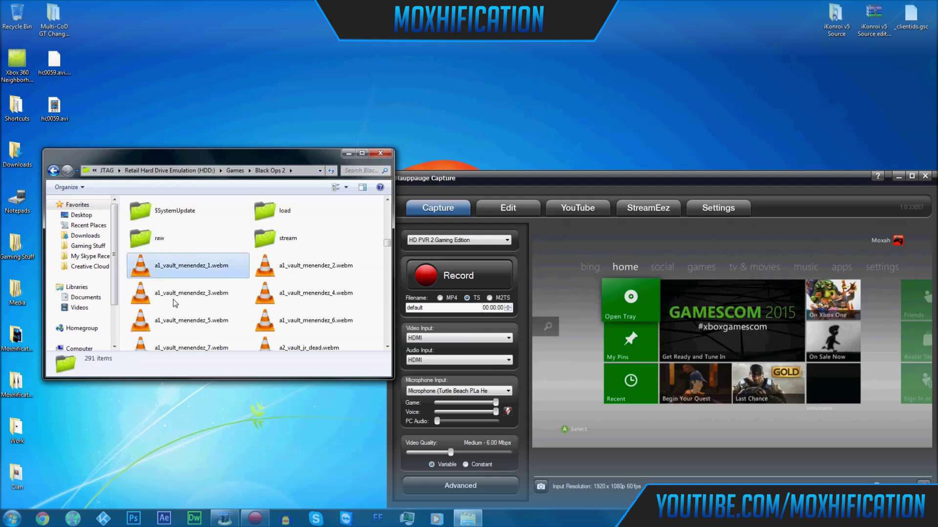
# - Launch default_mp.xex from the Black Ops 2 folder on the console and close the folder window
pyautogui.press('e')
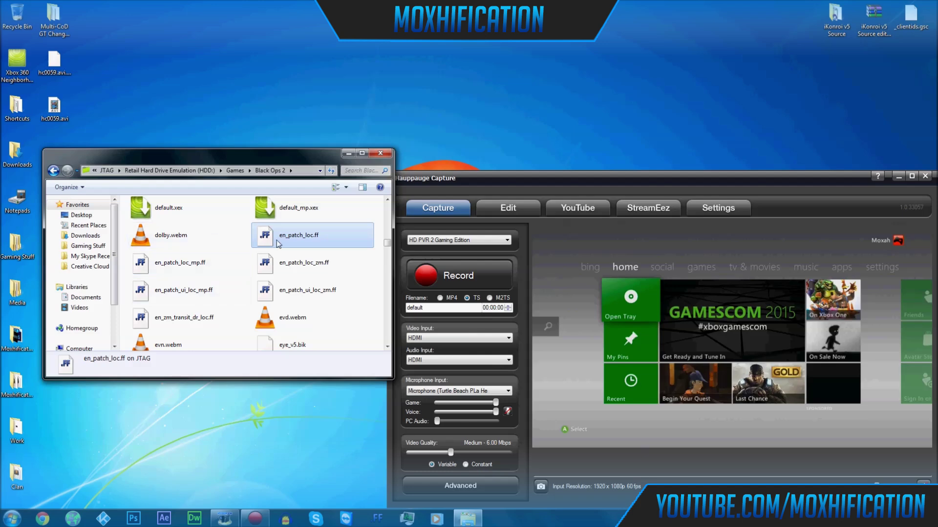
pyautogui.scroll(2, 296, 247)
pyautogui.rightClick(319, 293)
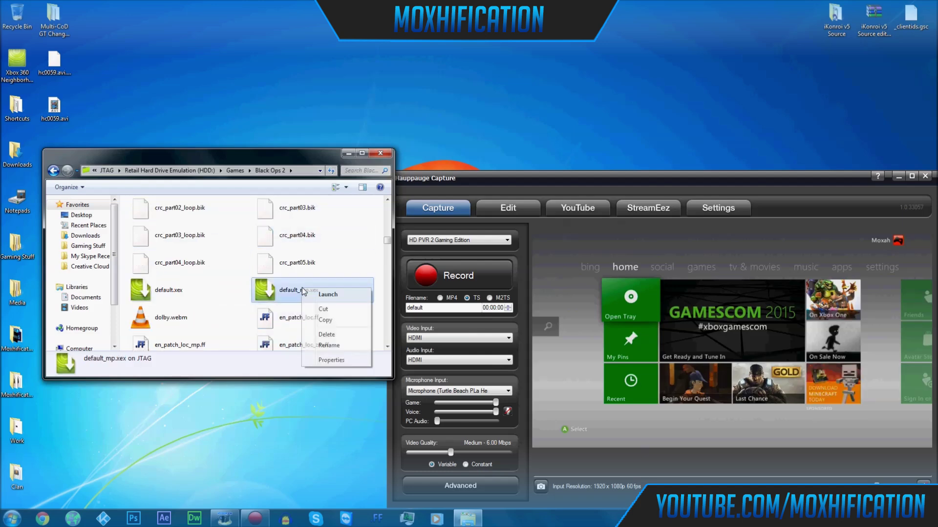
pyautogui.click(326, 295)
pyautogui.click(379, 153)
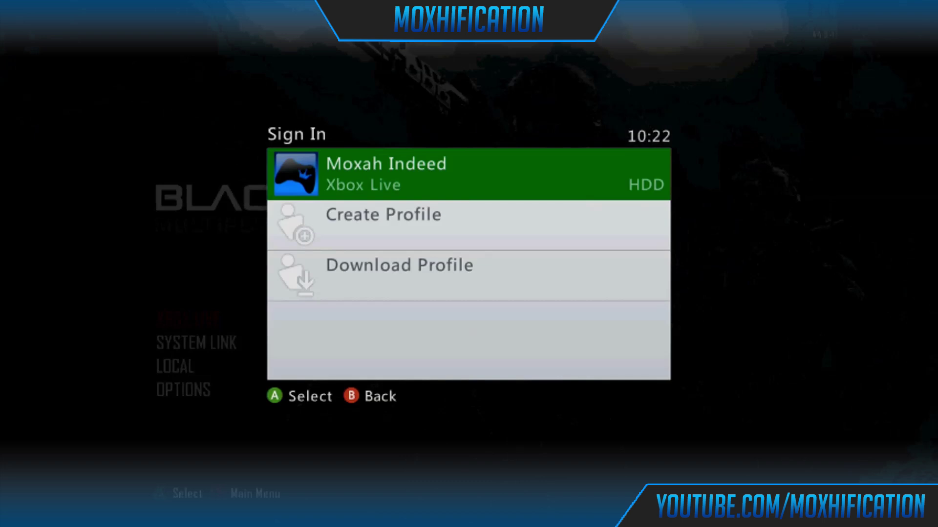
# - Sign in with the Xbox Live profile on the HDD and confirm the free Nuketown 2025 download
pyautogui.press('Return')
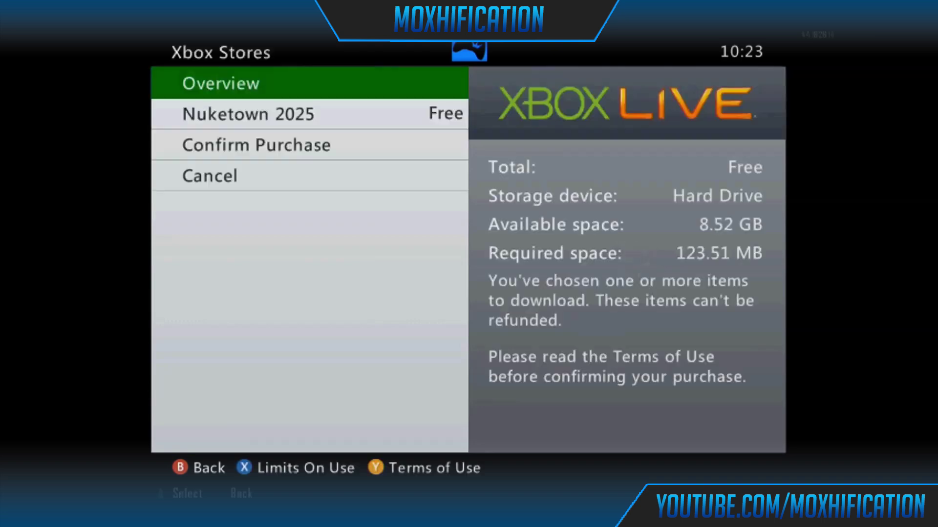
pyautogui.press('Down')
pyautogui.press('Down')
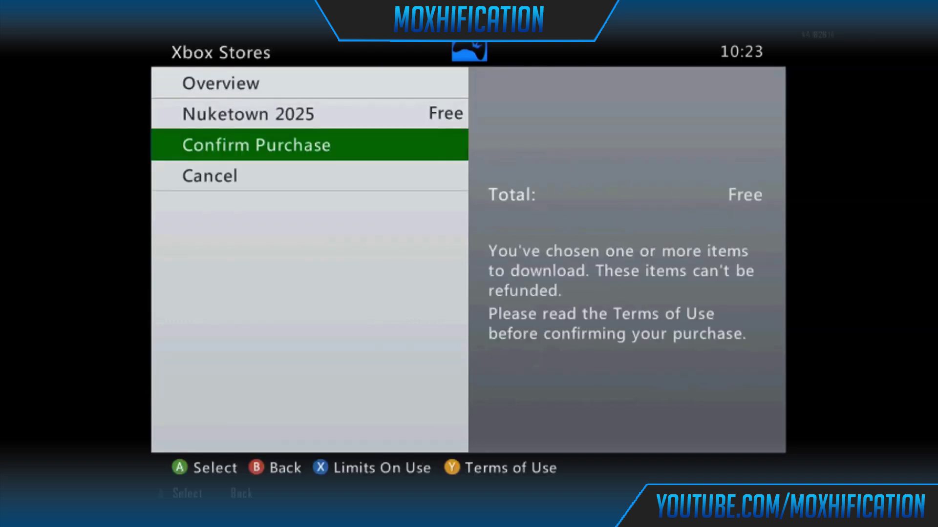
pyautogui.press('Return')
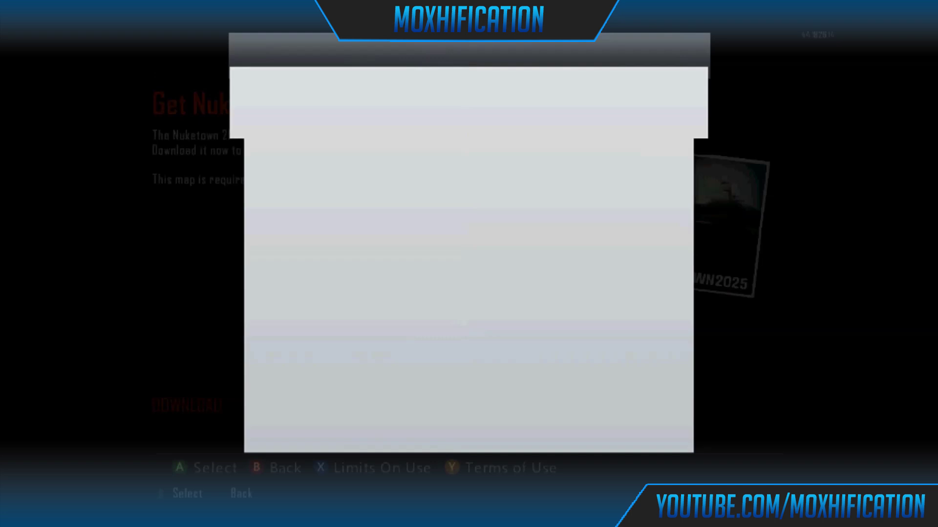
pyautogui.press('Return')
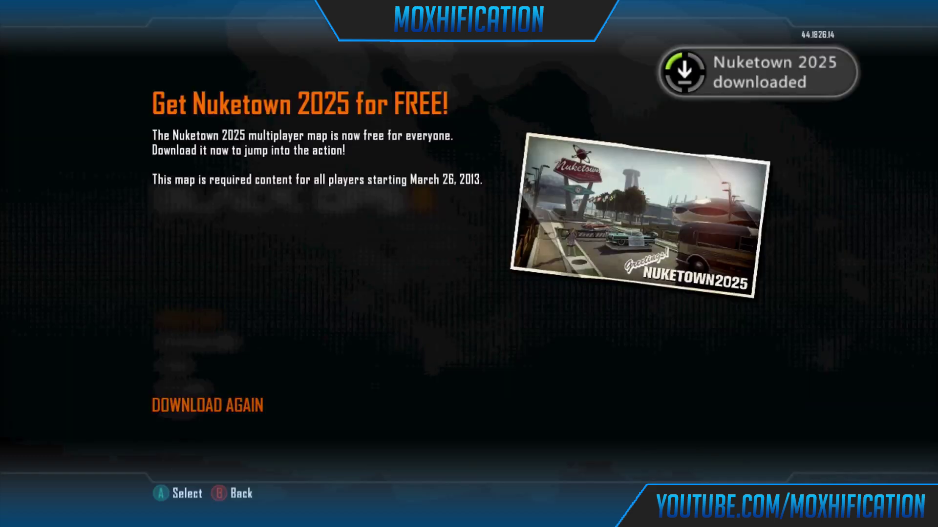
# - Leave the Nuketown 2025 download page and open the Custom Games lobby in Multiplayer
pyautogui.press('Escape')
pyautogui.press('Return')
pyautogui.press('Return')
pyautogui.press('Down')
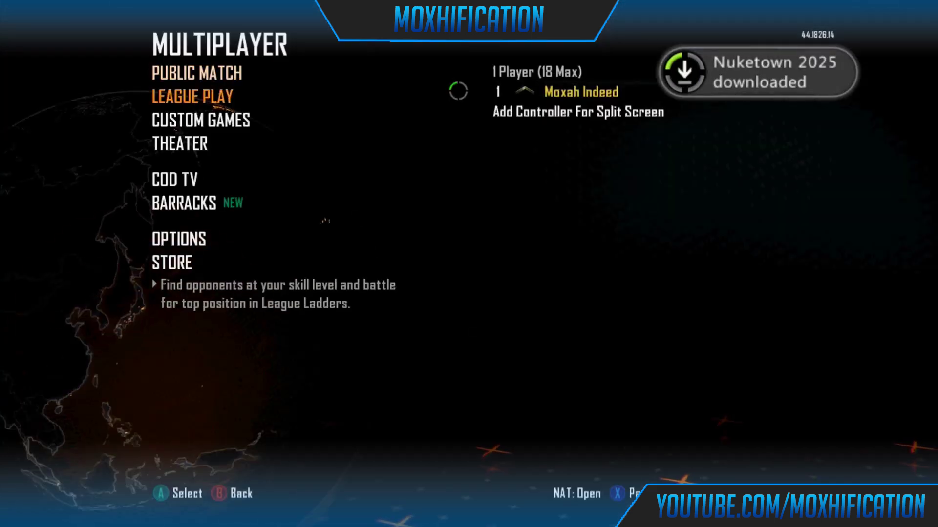
pyautogui.press('Down')
pyautogui.press('Return')
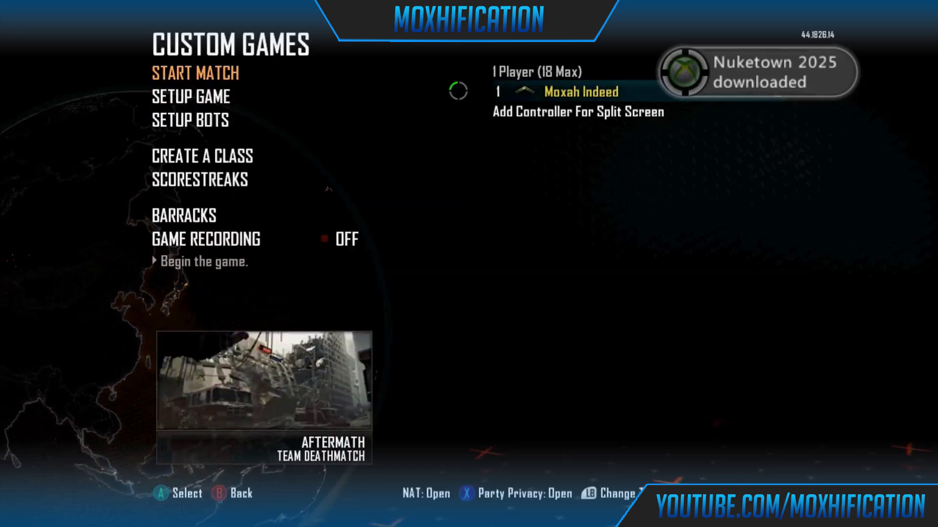
# - Start the Team Deathmatch custom game on Aftermath and bring up the scoreboard
pyautogui.press('Down')
pyautogui.press('Up')
pyautogui.press('Return')
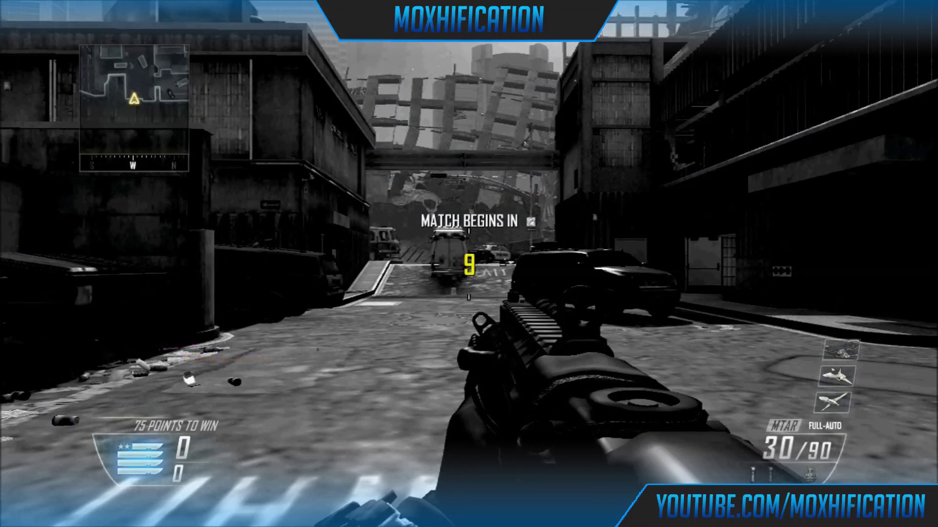
pyautogui.press('Tab')
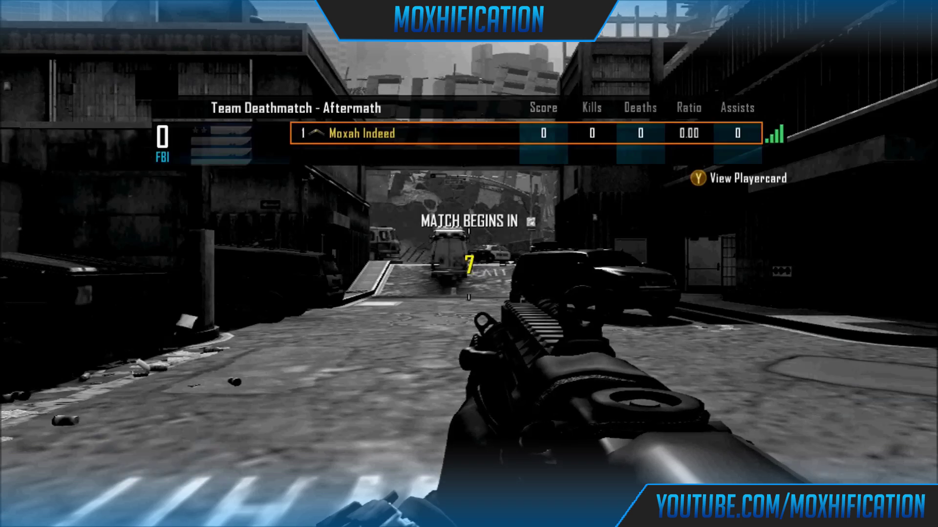